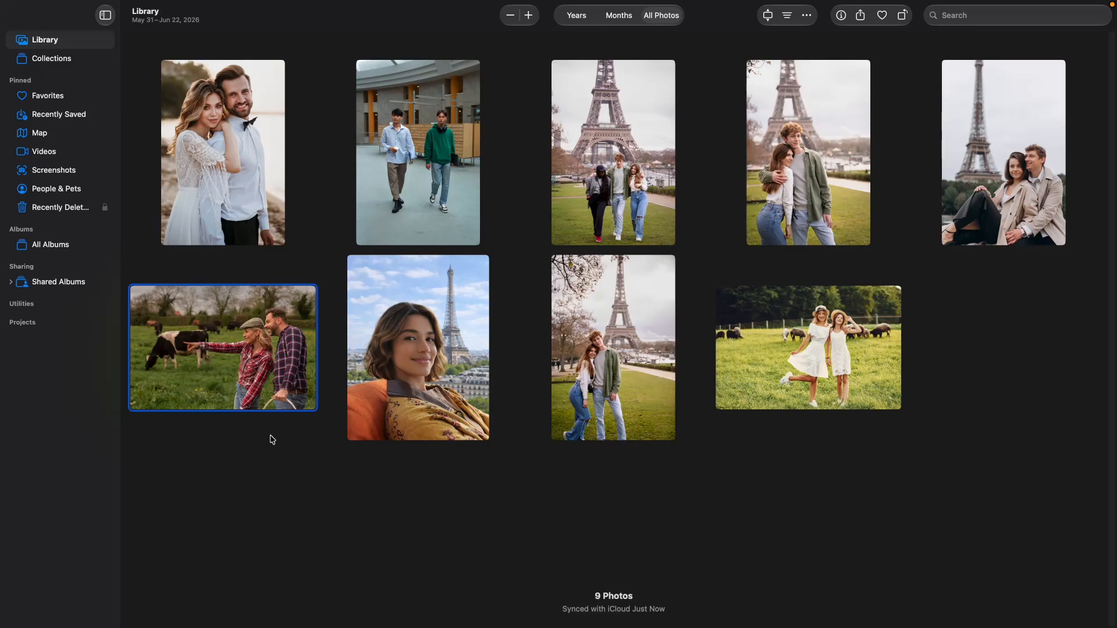
Step: Open the photo of the couple with the grazing cows for editing and start the Clean Up tool
{"action": "double_click", "coordinate": [194, 358]}
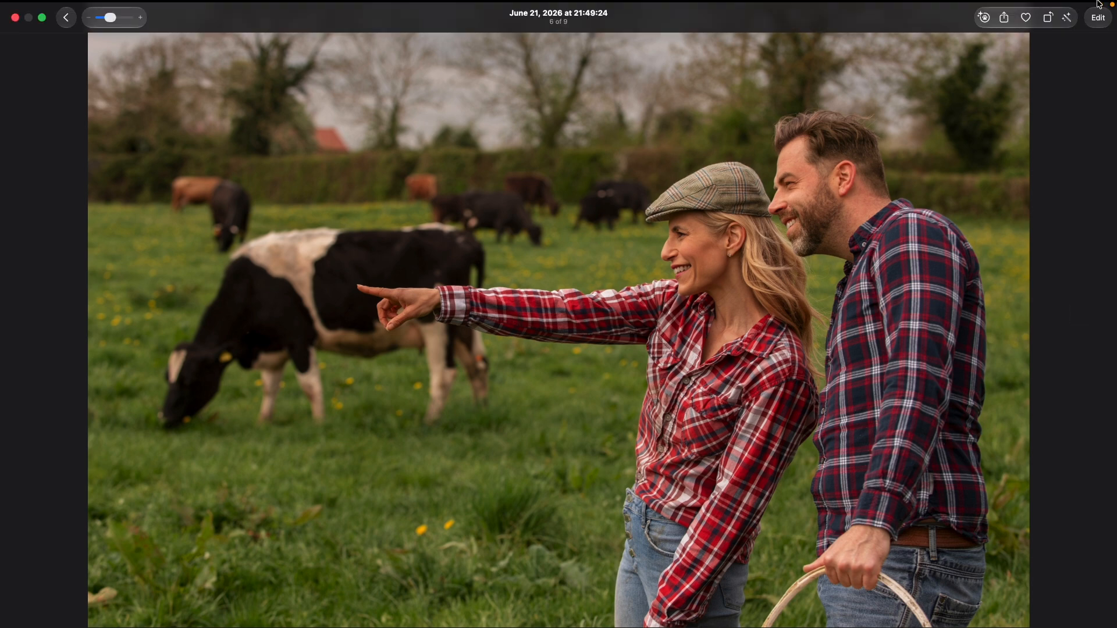
{"action": "left_click", "coordinate": [1097, 33]}
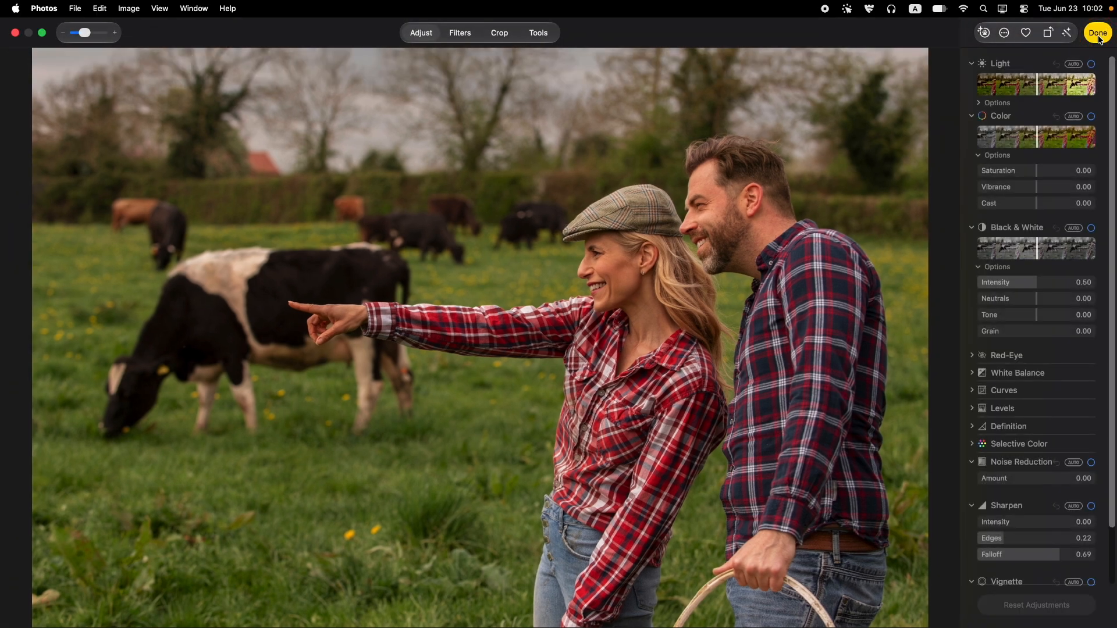
{"action": "left_click", "coordinate": [546, 32]}
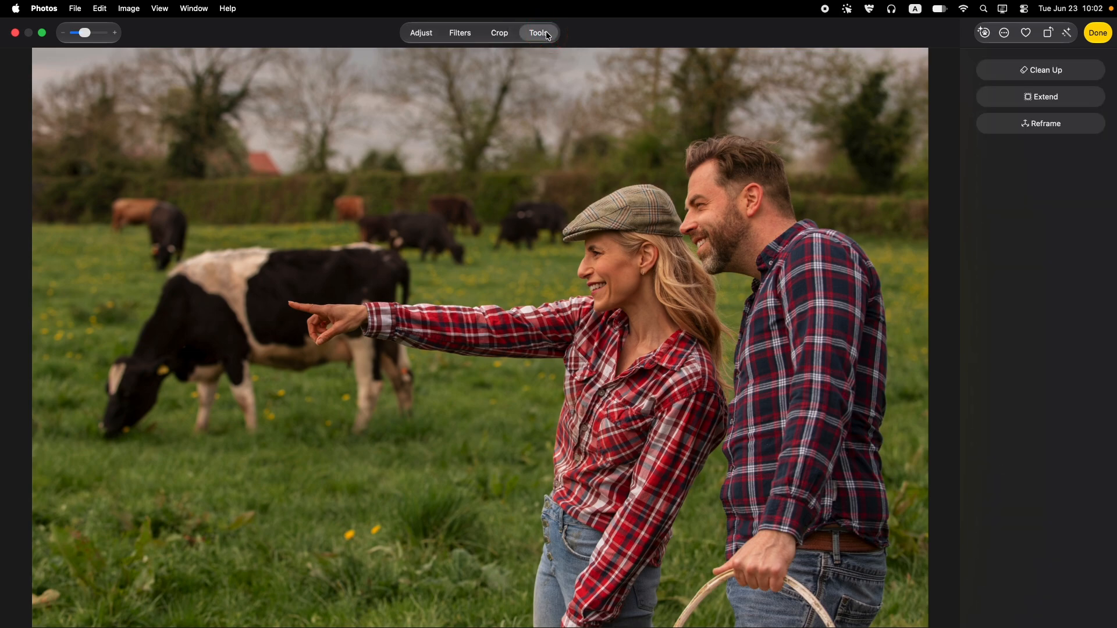
{"action": "left_click", "coordinate": [1042, 71]}
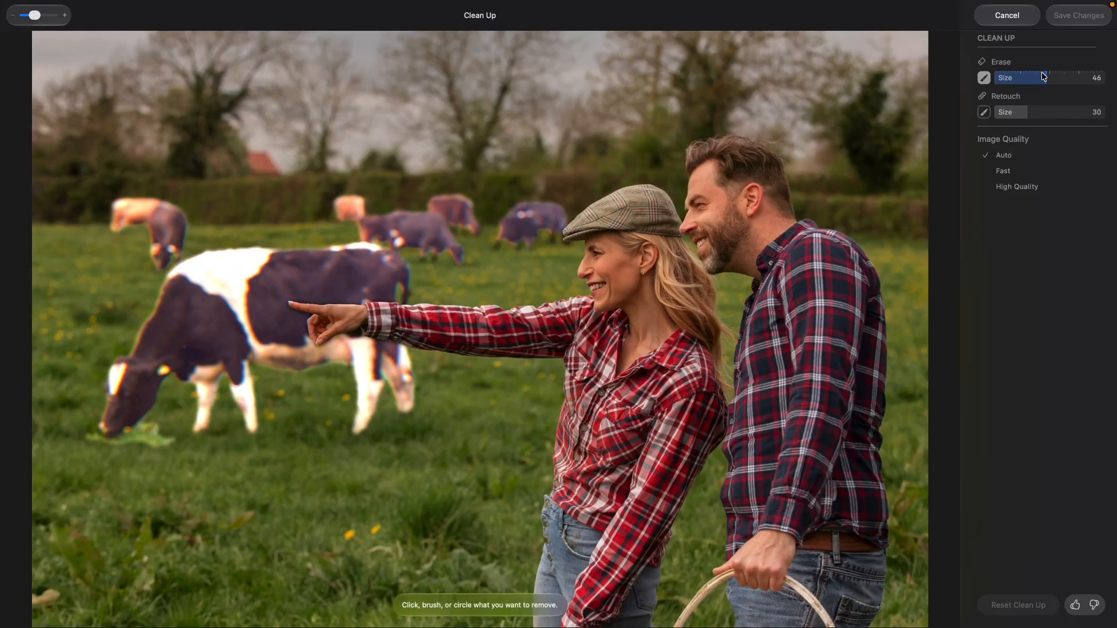
Step: Set the Erase brush size to 47 and remove the large black-and-white cow using Clean Up
{"action": "left_click_drag", "start_coordinate": [1042, 73], "coordinate": [1045, 79]}
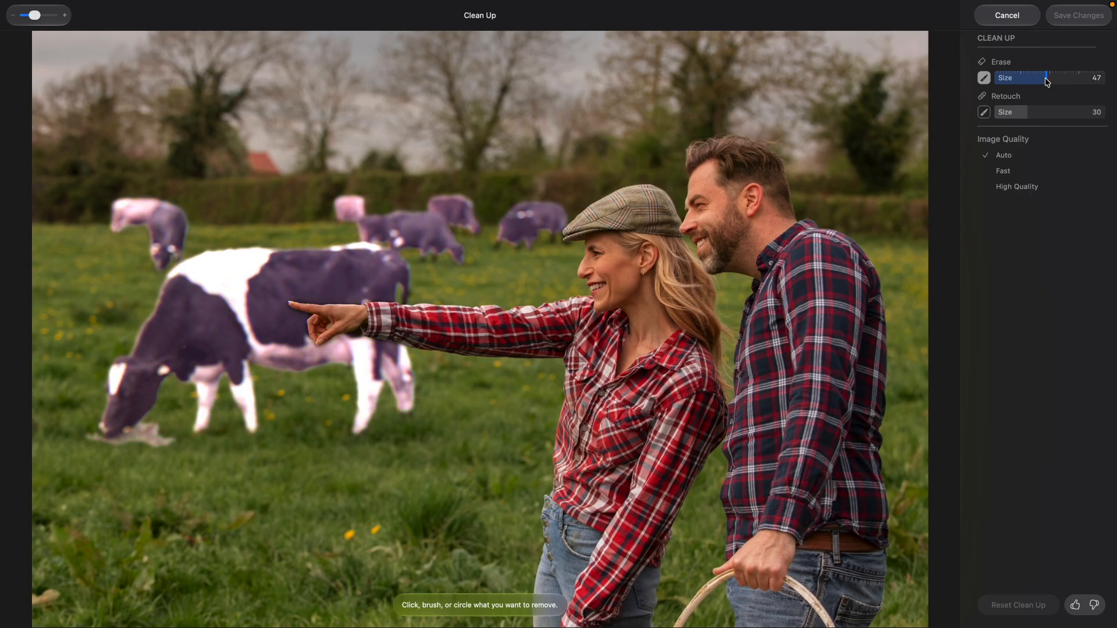
{"action": "mouse_move", "coordinate": [384, 412]}
{"action": "left_mouse_down"}
{"action": "mouse_move", "coordinate": [414, 401]}
{"action": "mouse_move", "coordinate": [417, 347]}
{"action": "mouse_move", "coordinate": [357, 338]}
{"action": "mouse_move", "coordinate": [351, 419]}
{"action": "mouse_move", "coordinate": [385, 401]}
{"action": "left_mouse_up"}
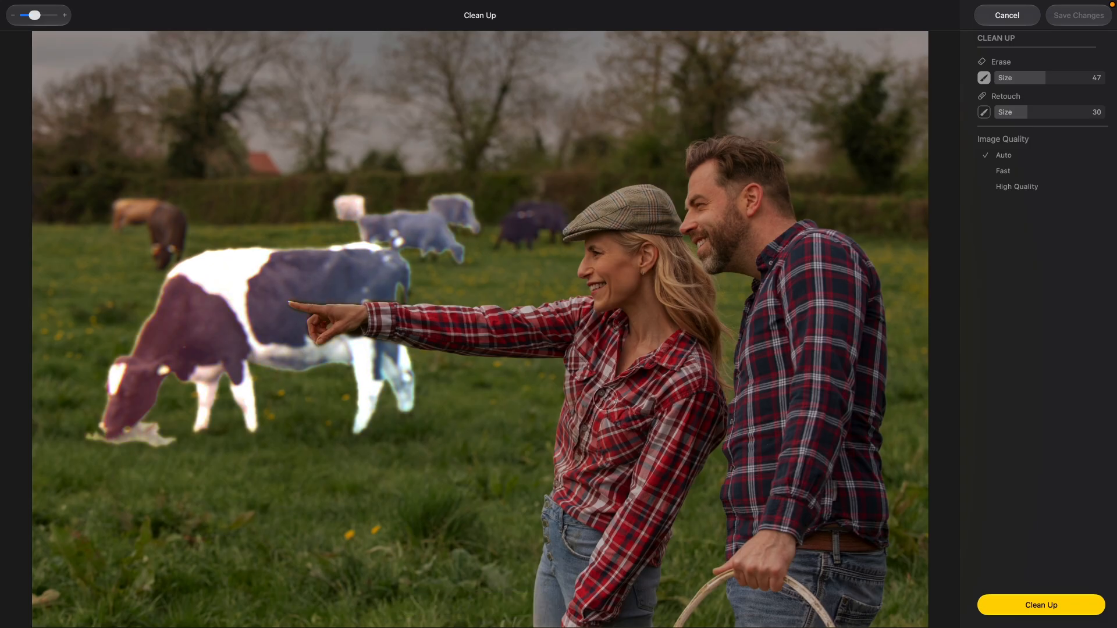
{"action": "left_click", "coordinate": [1042, 605]}
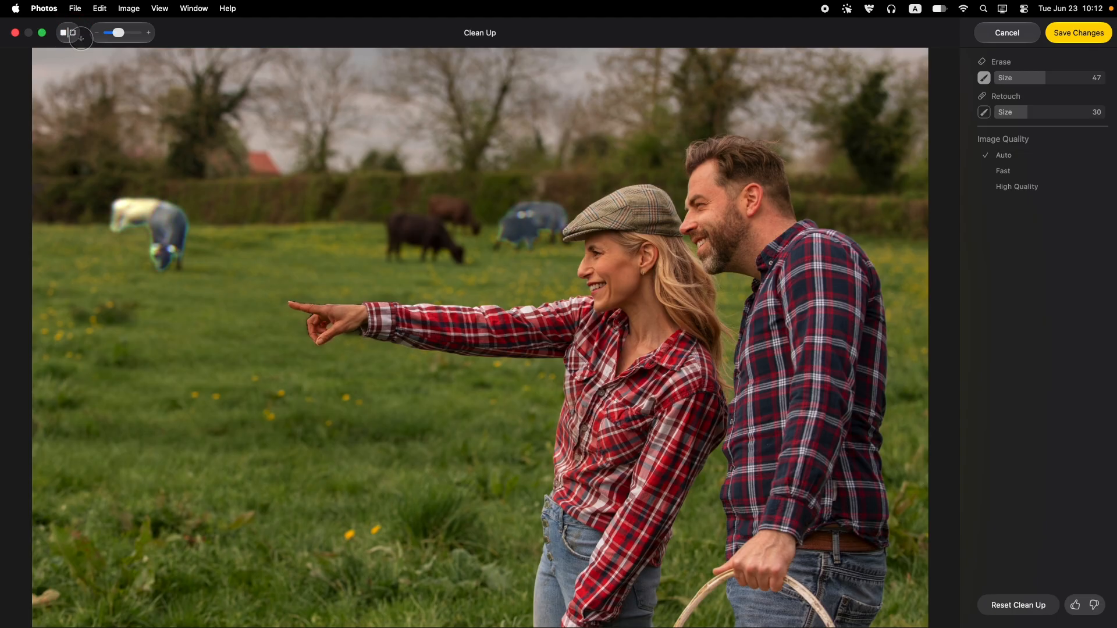
Step: Compare the cleaned-up photo with the original, and brush over the distant cows at the field's left edge
{"action": "left_click", "coordinate": [70, 33]}
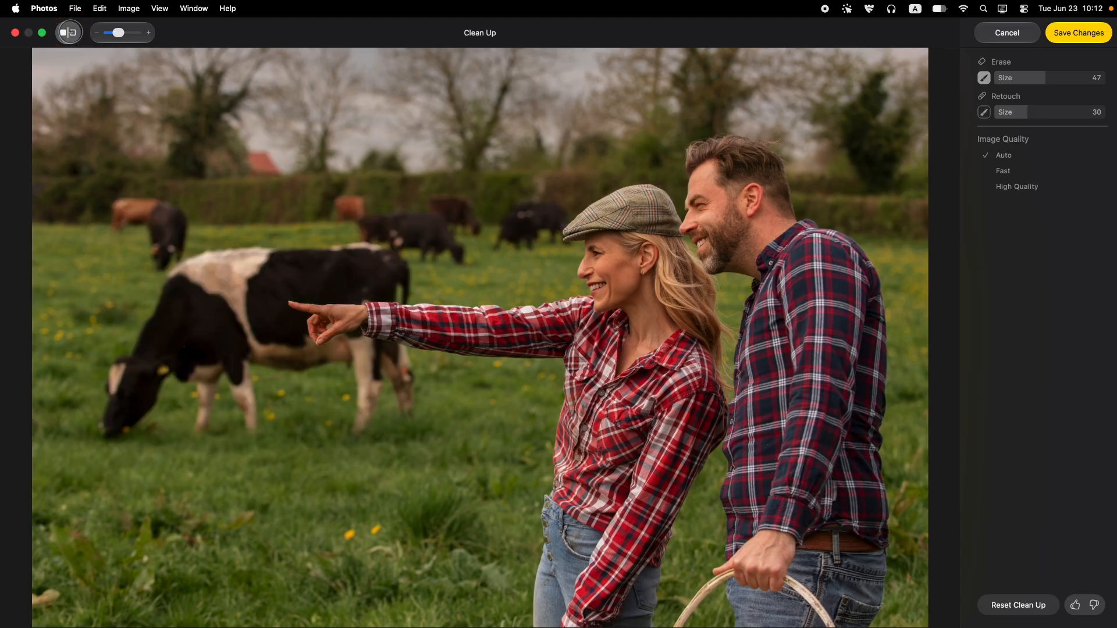
{"action": "left_click_drag", "start_coordinate": [112, 212], "coordinate": [147, 271]}
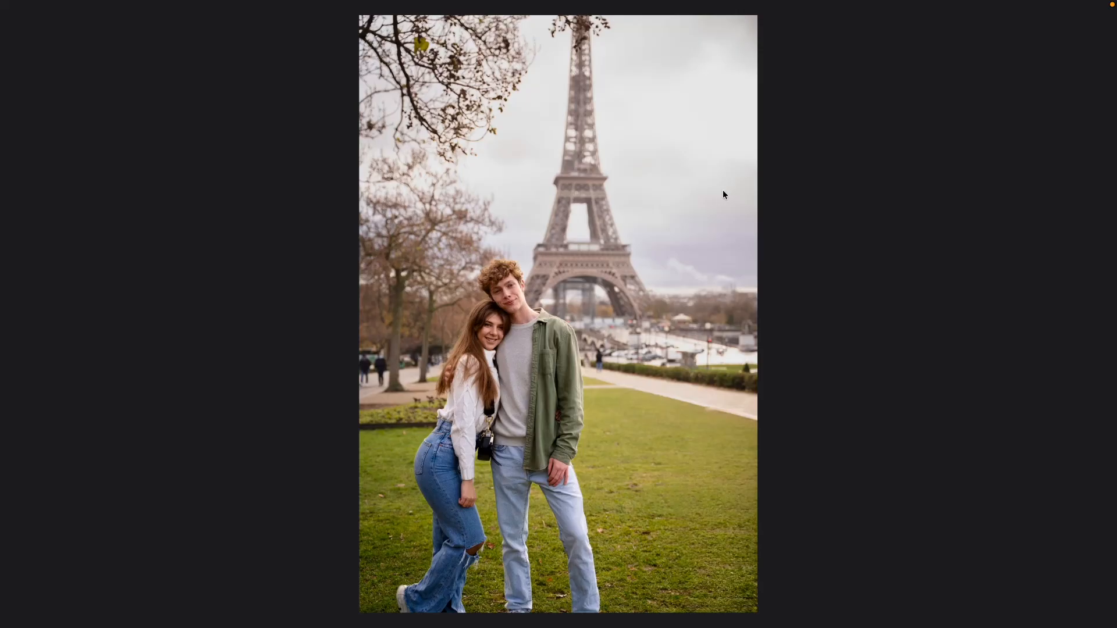
Step: Start editing the full-length couple photo at the Eiffel Tower with the Extend tool
{"action": "left_click", "coordinate": [1098, 35]}
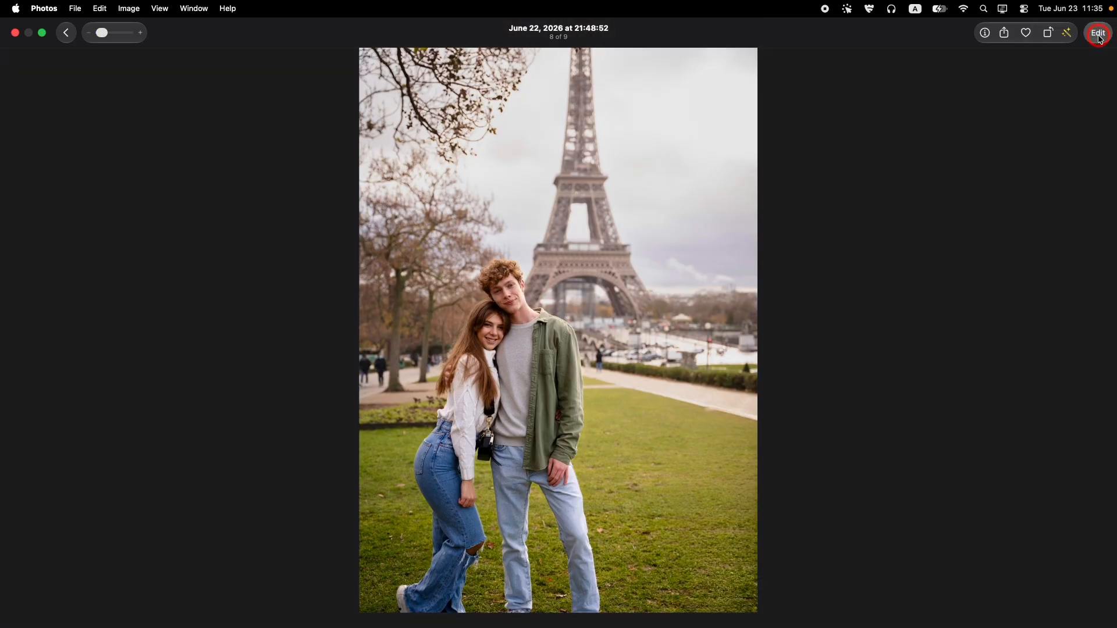
{"action": "left_click", "coordinate": [538, 15]}
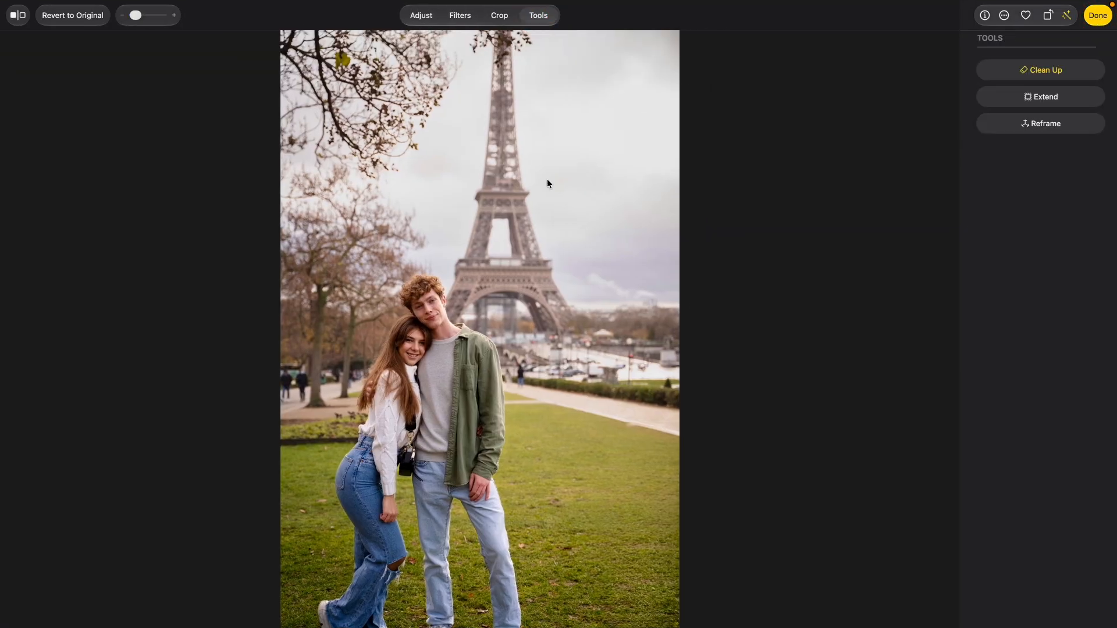
{"action": "left_click", "coordinate": [1050, 98]}
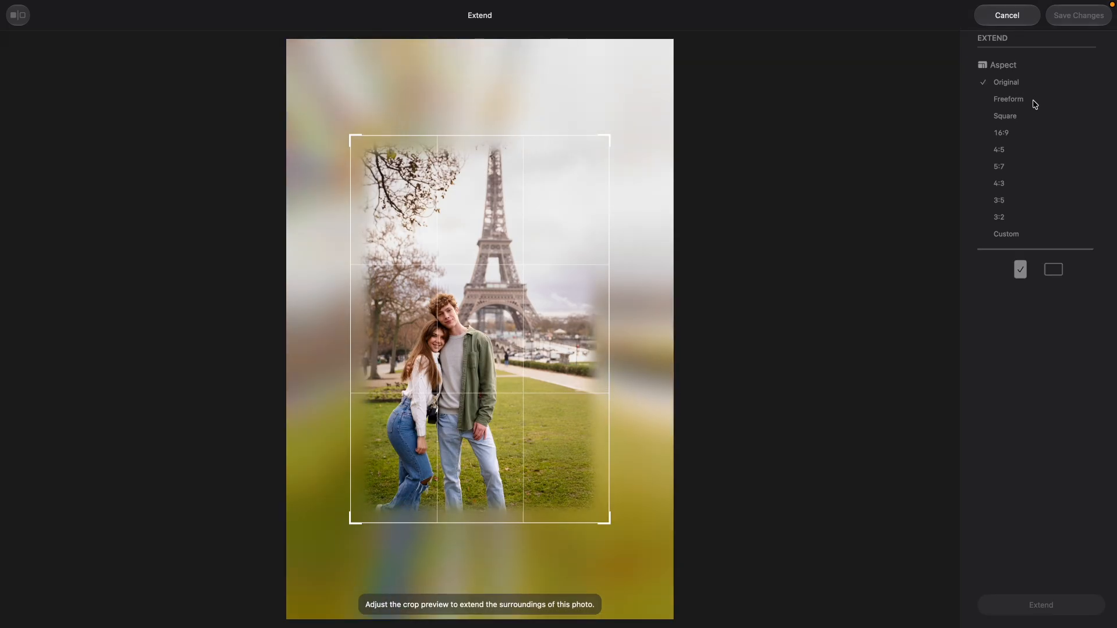
Step: Try several preset aspect ratios for the extension, including 16:9 and 4:3, and switch 4:3 to landscape orientation
{"action": "left_click", "coordinate": [1033, 100]}
{"action": "left_click", "coordinate": [1030, 114]}
{"action": "left_click", "coordinate": [1024, 134]}
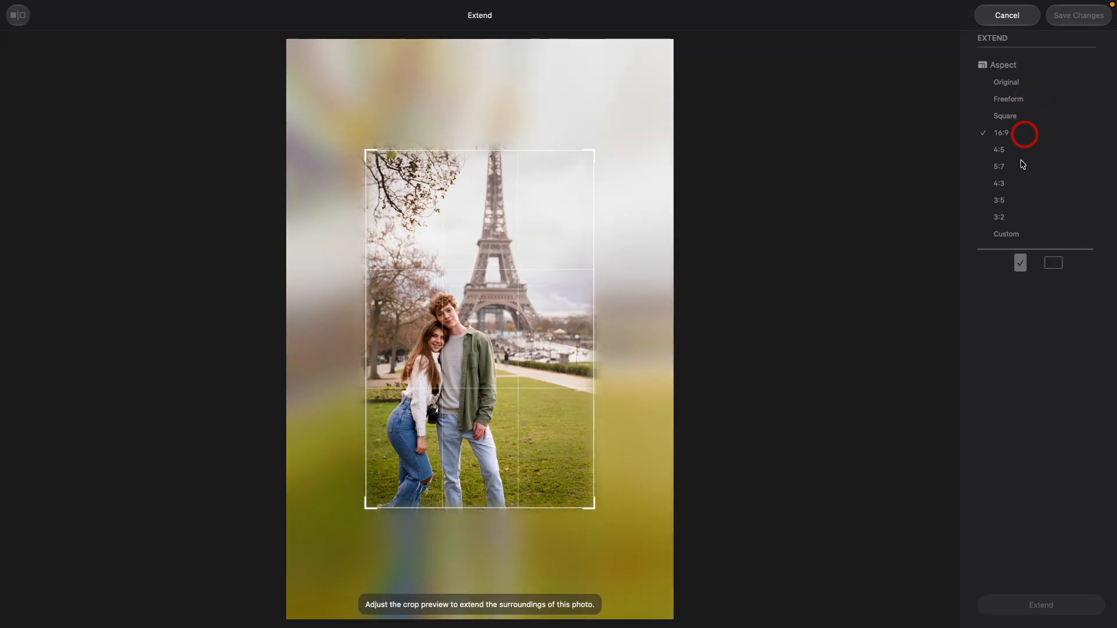
{"action": "left_click", "coordinate": [1021, 163]}
{"action": "left_click", "coordinate": [1020, 184]}
{"action": "left_click", "coordinate": [1024, 238]}
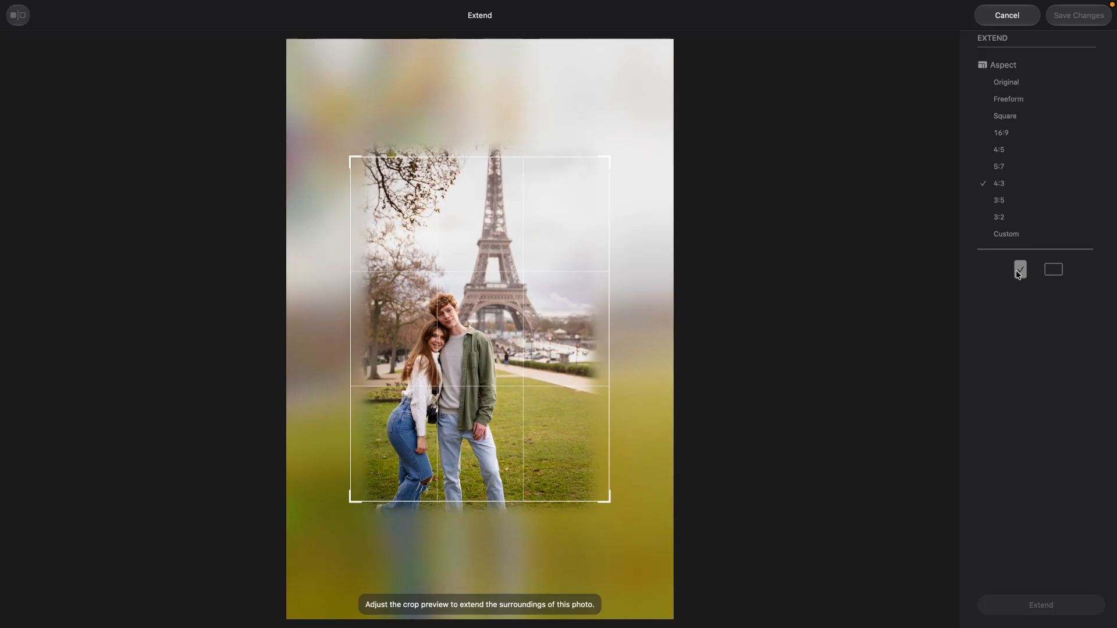
{"action": "left_click", "coordinate": [1052, 269]}
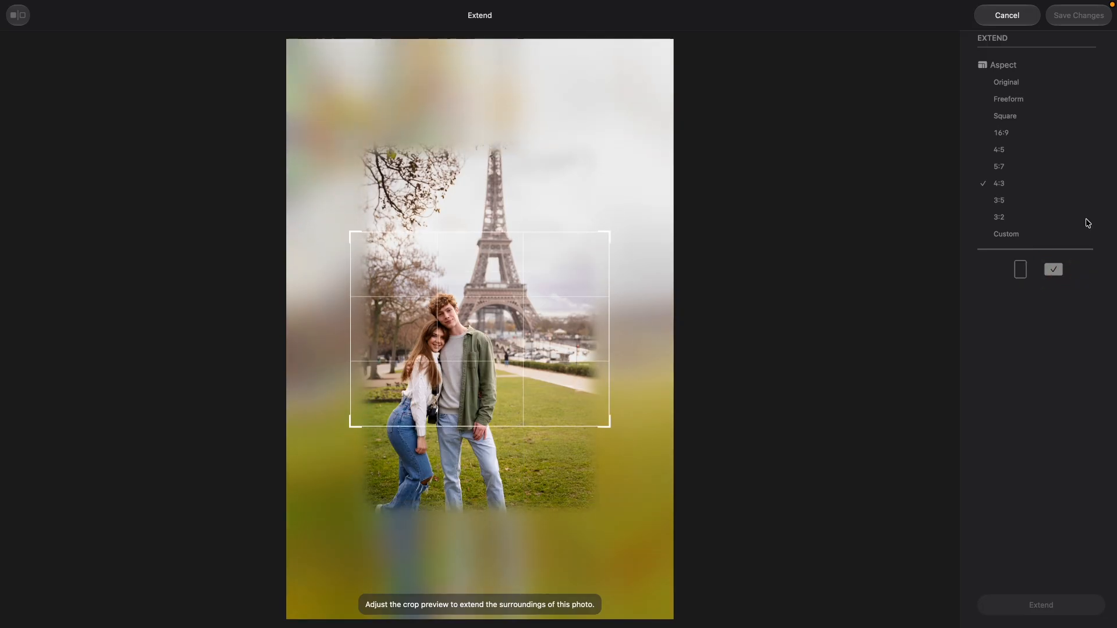
Step: Set the aspect to Freeform, widen the crop frame past the photo's left and top edges, and generate the extension
{"action": "left_click", "coordinate": [1040, 102]}
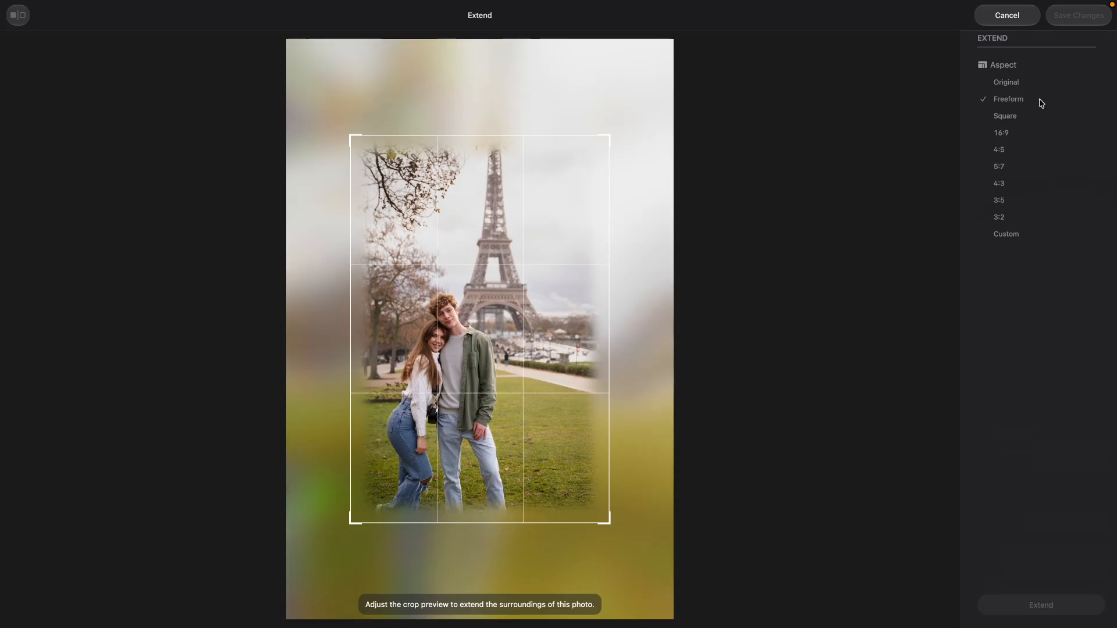
{"action": "left_click", "coordinate": [1040, 103]}
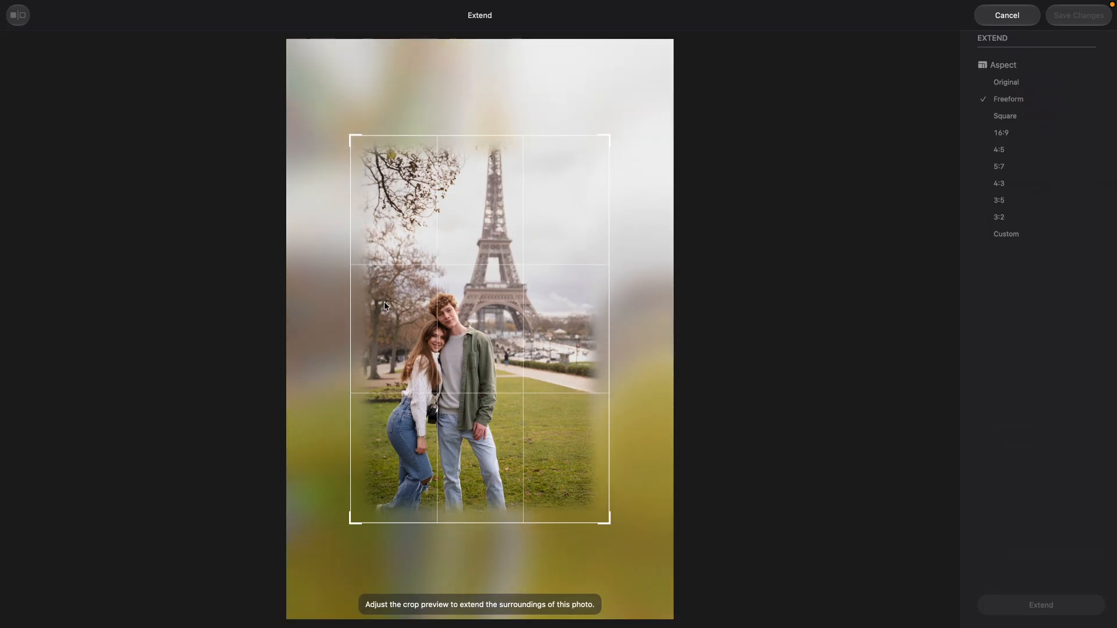
{"action": "left_click_drag", "start_coordinate": [350, 354], "coordinate": [289, 354]}
{"action": "left_click_drag", "start_coordinate": [445, 135], "coordinate": [436, 68]}
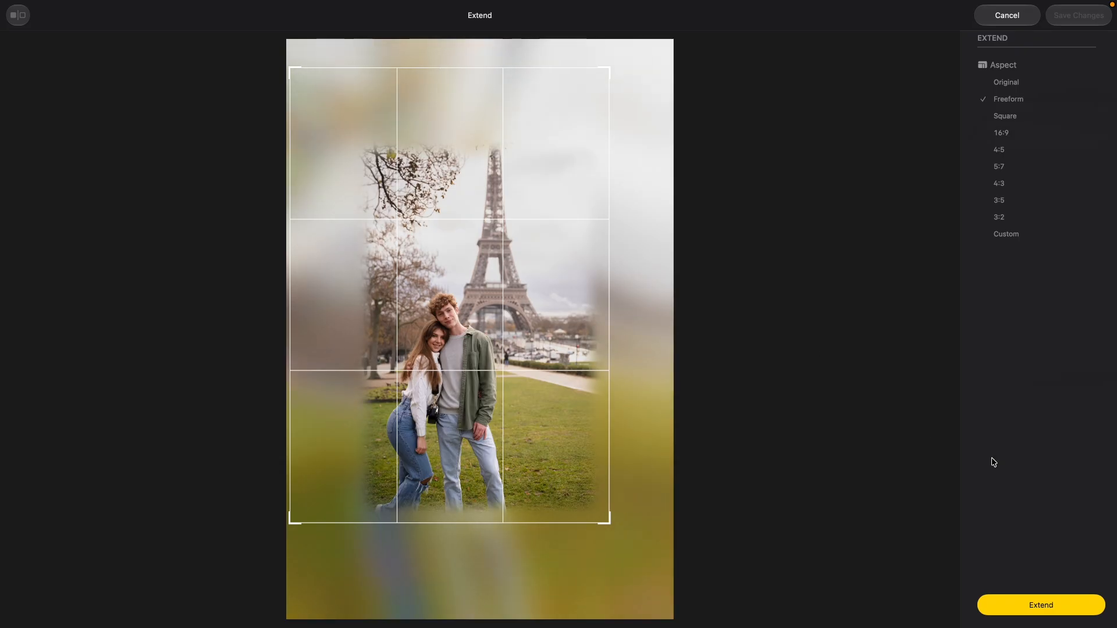
{"action": "left_click", "coordinate": [1039, 605]}
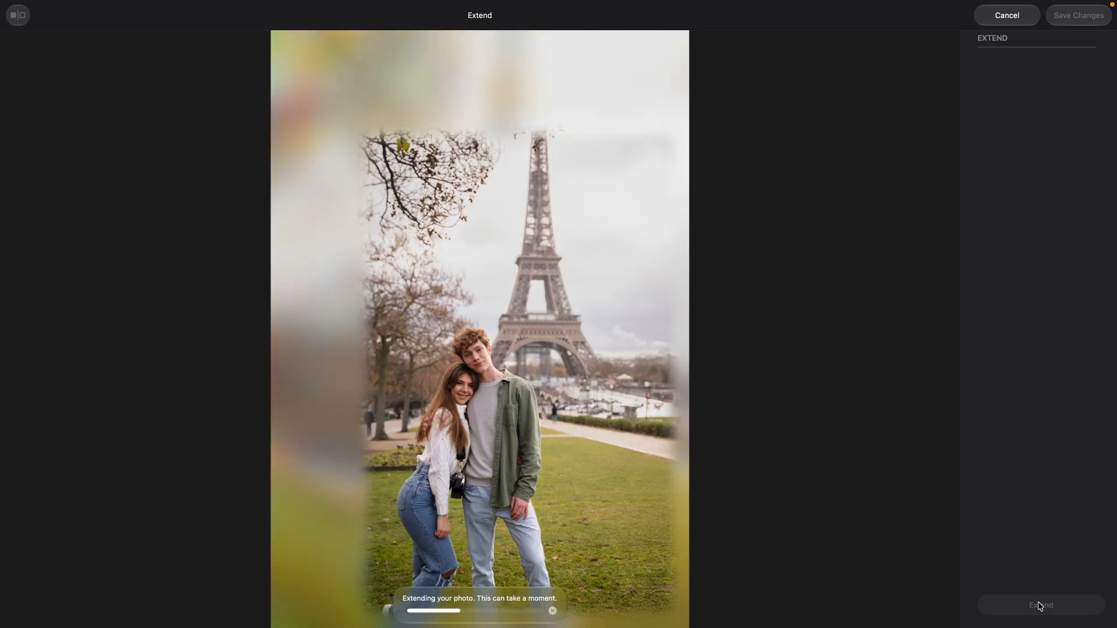
Step: Compare the extended Eiffel Tower photo with its original version
{"action": "left_click", "coordinate": [30, 61]}
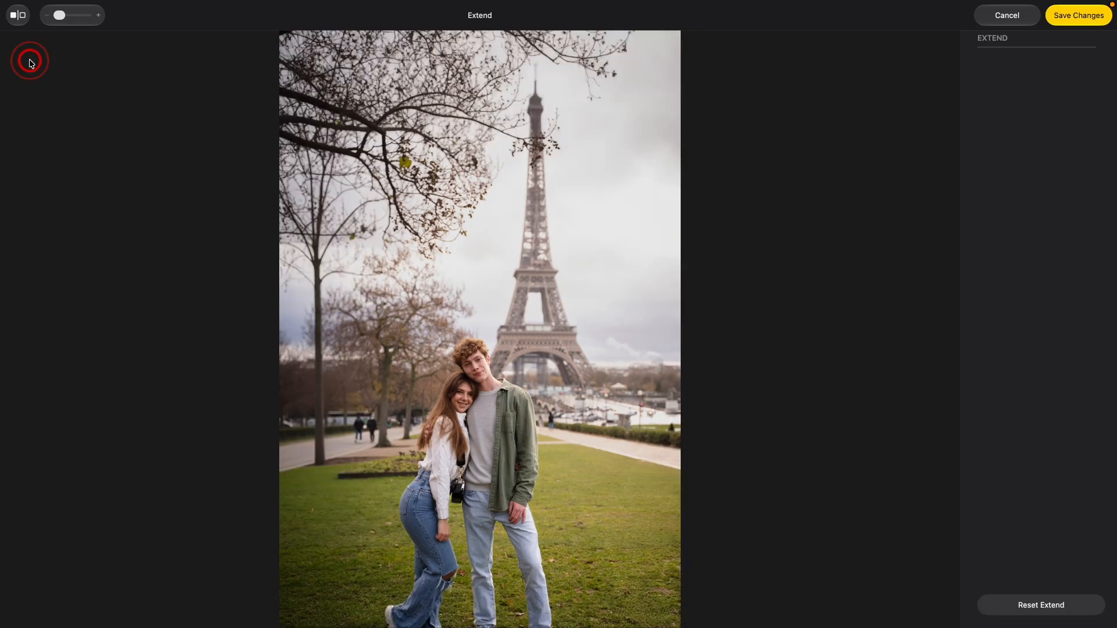
{"action": "left_click", "coordinate": [31, 63]}
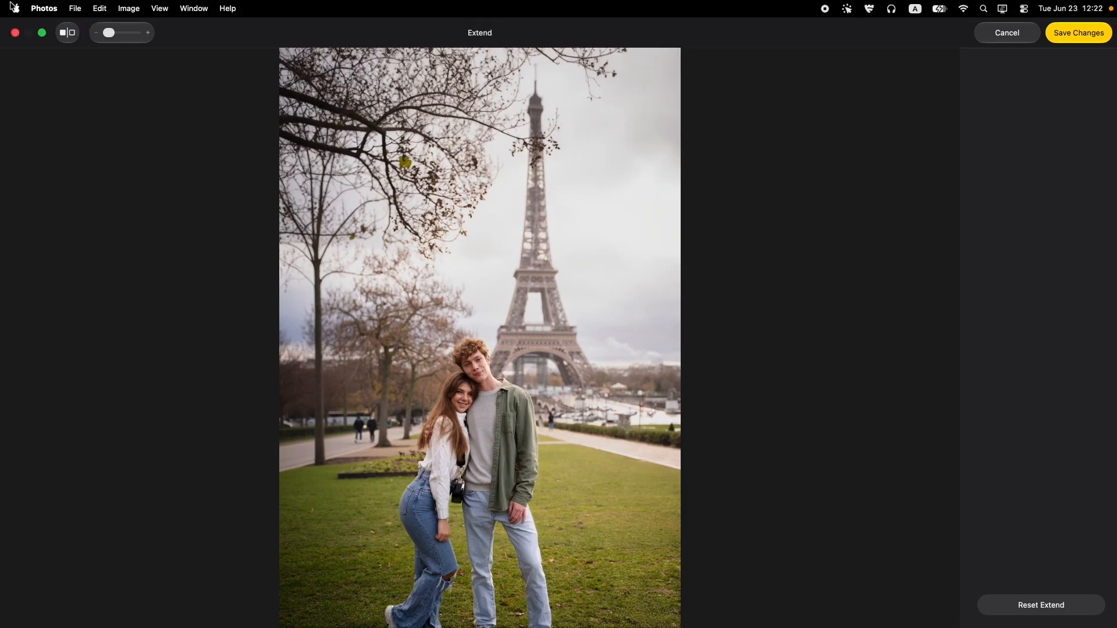
{"action": "left_click", "coordinate": [75, 38]}
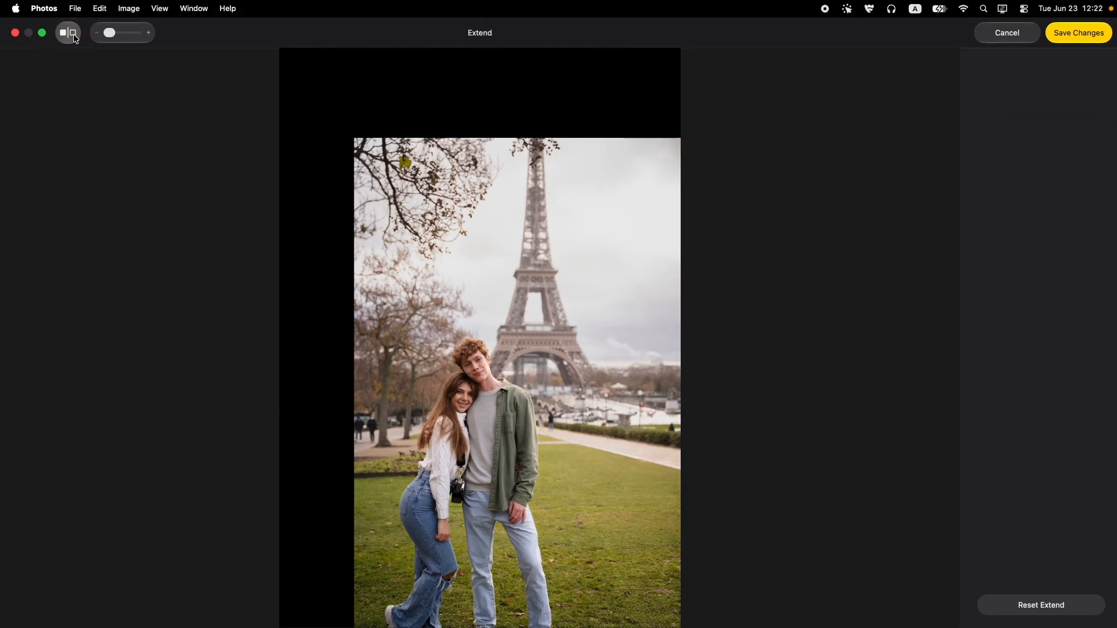
{"action": "left_click", "coordinate": [75, 39]}
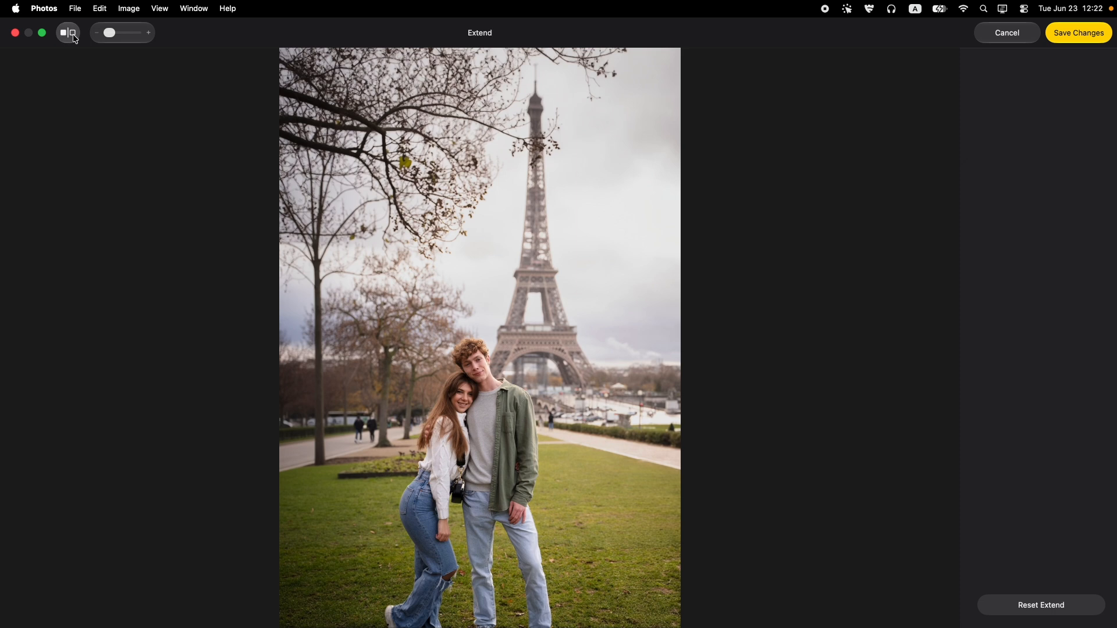
{"action": "left_click", "coordinate": [74, 38]}
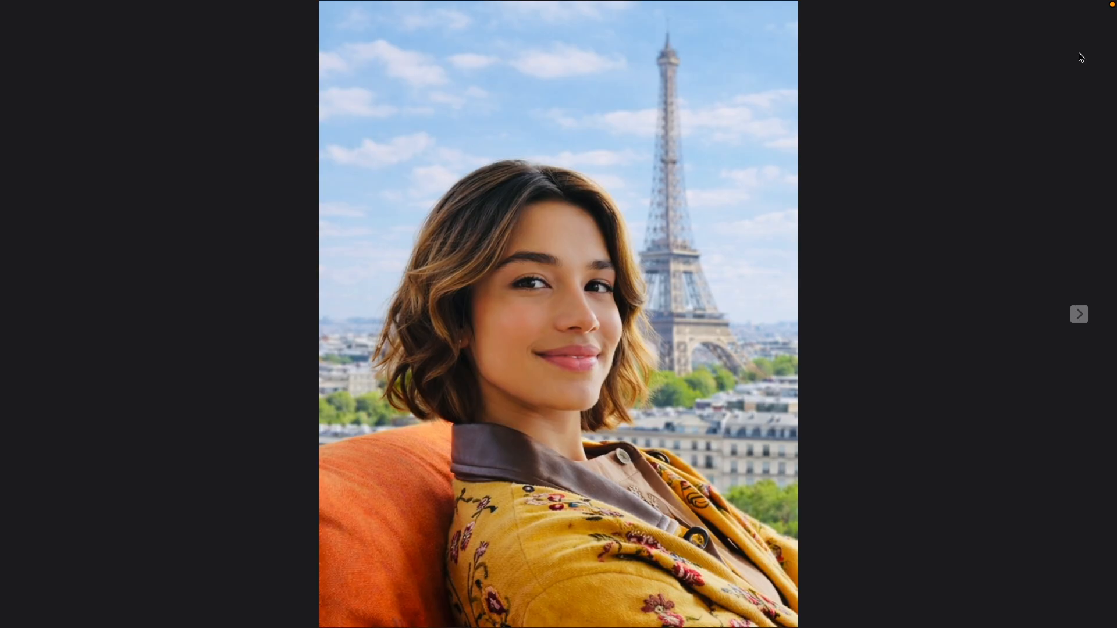
Step: Start editing the portrait of the woman in the yellow jacket with the Reframe tool
{"action": "left_click", "coordinate": [1098, 34]}
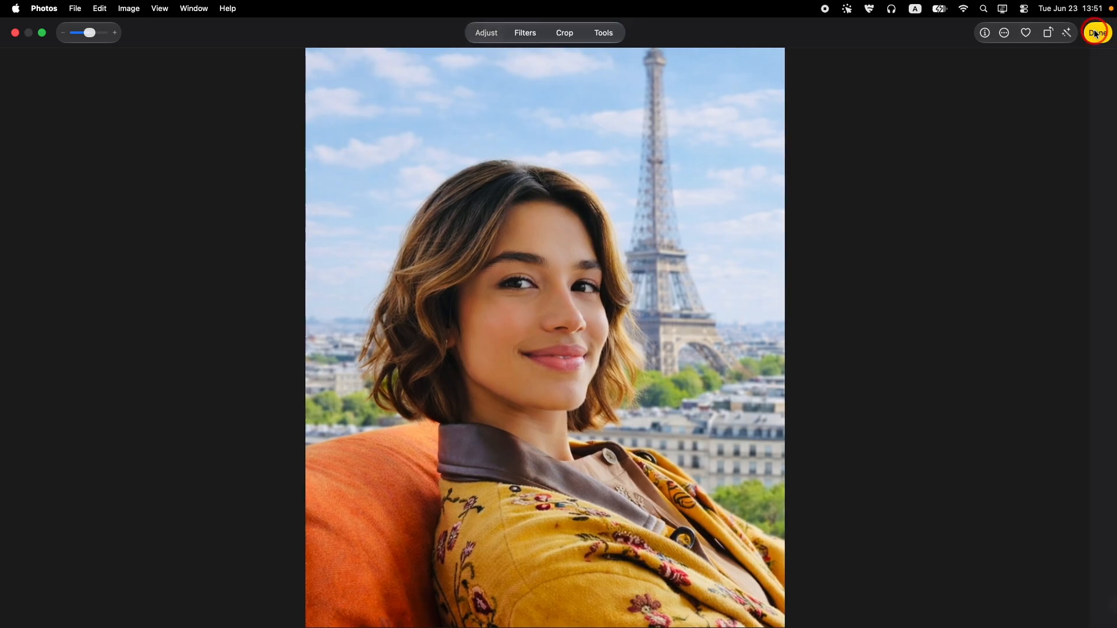
{"action": "left_click", "coordinate": [529, 15]}
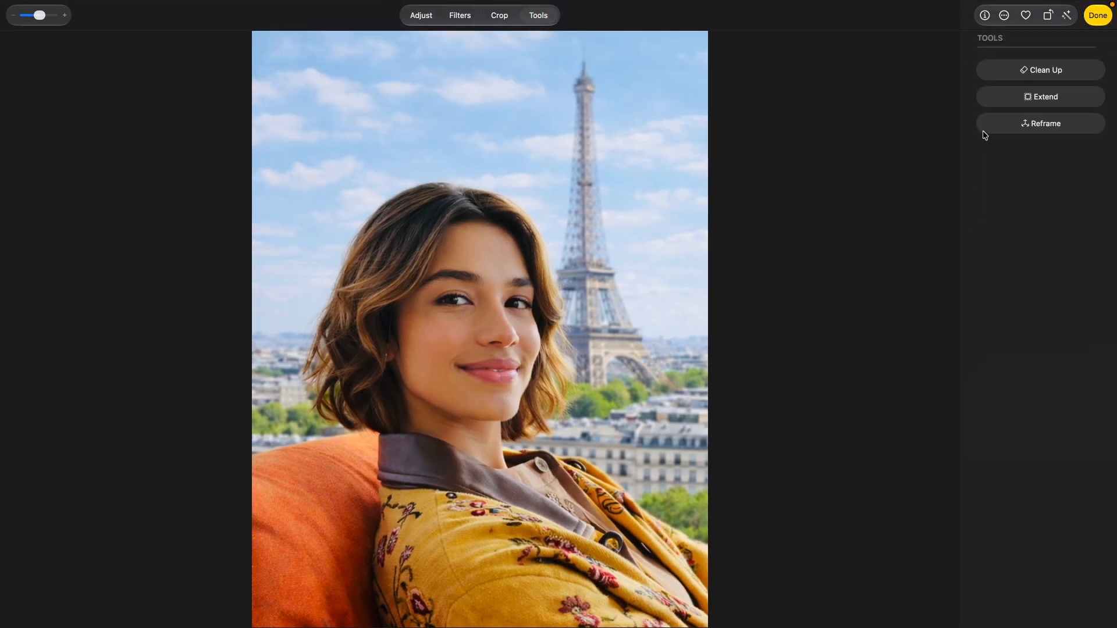
{"action": "left_click", "coordinate": [1036, 123]}
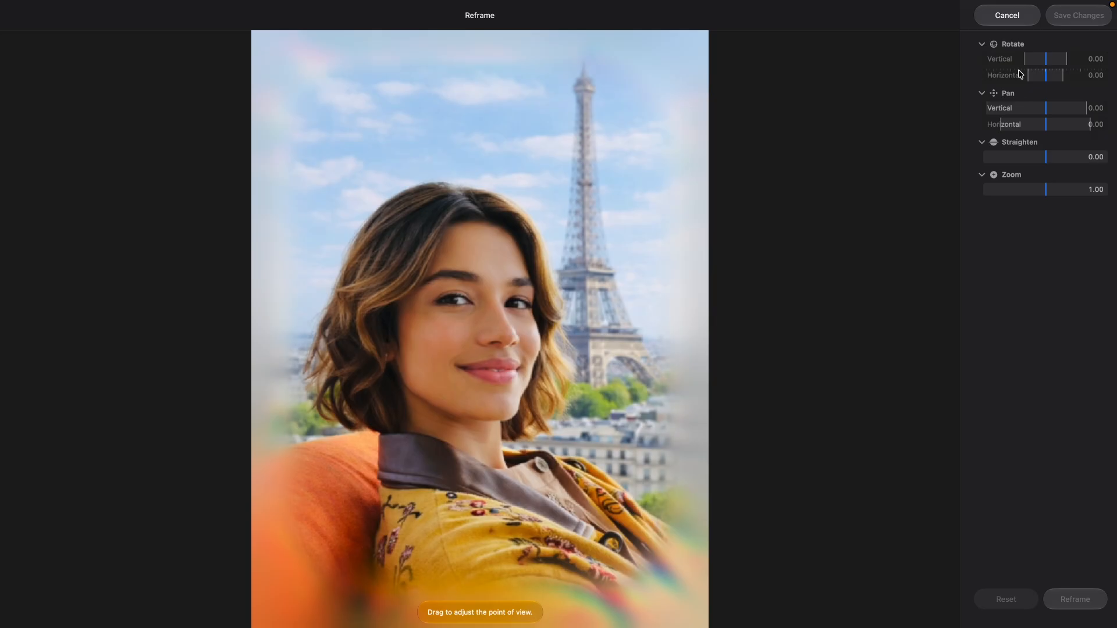
Step: Set the rotation to -10.20 vertical and 3.00 horizontal, and the pan to -0.09 vertical and 0.02 horizontal
{"action": "mouse_move", "coordinate": [1046, 61]}
{"action": "left_mouse_down"}
{"action": "mouse_move", "coordinate": [1024, 62]}
{"action": "mouse_move", "coordinate": [1051, 76]}
{"action": "left_mouse_up"}
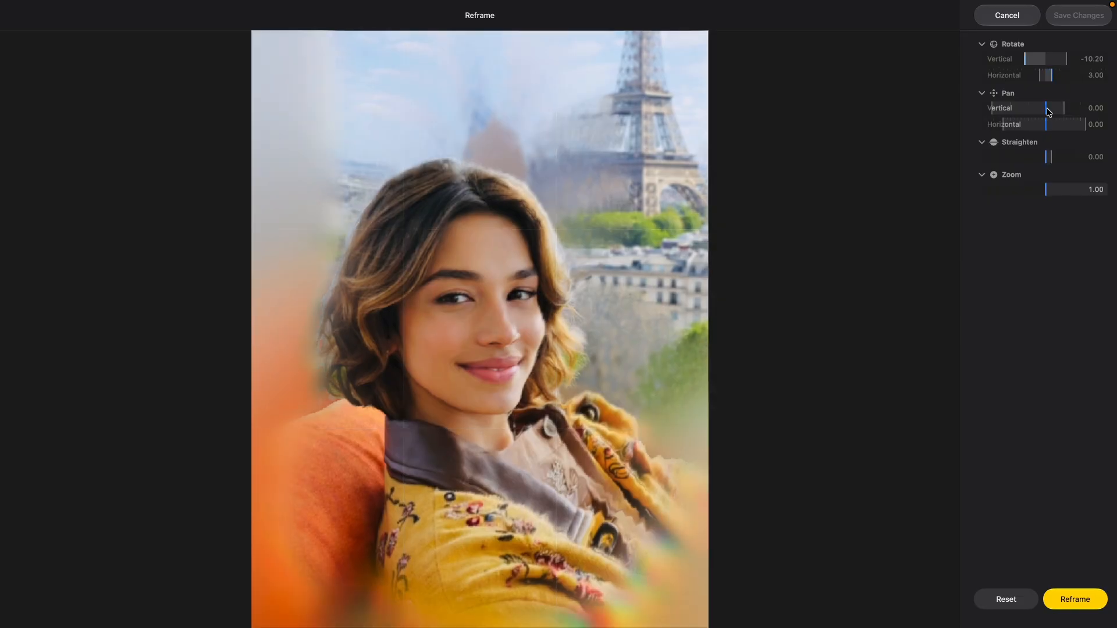
{"action": "left_click_drag", "start_coordinate": [1046, 110], "coordinate": [1053, 134]}
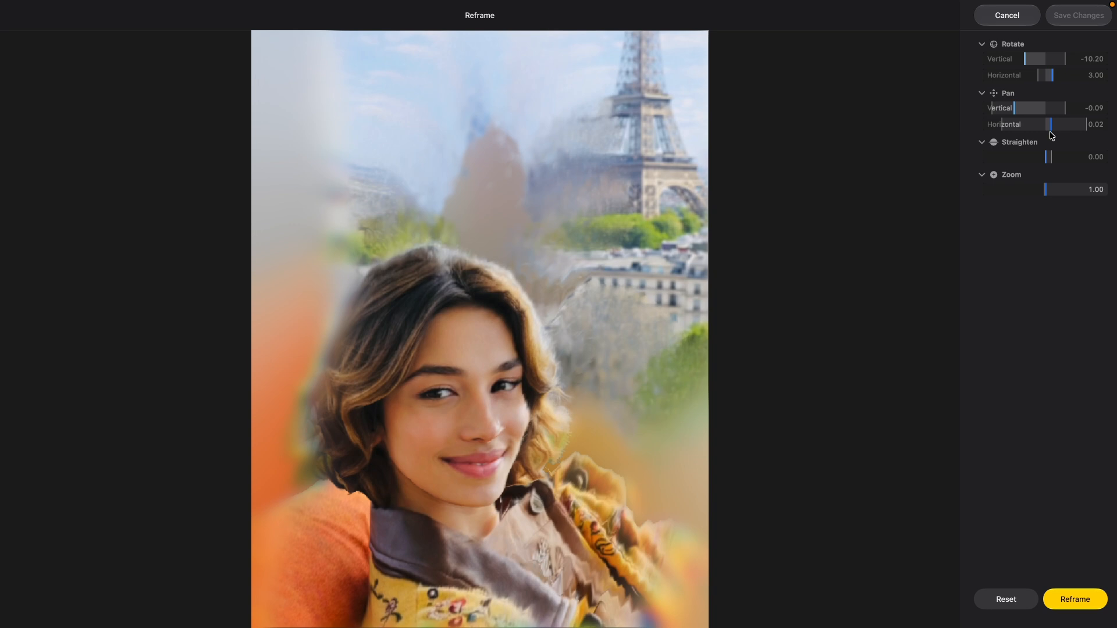
{"action": "left_click_drag", "start_coordinate": [1016, 110], "coordinate": [1013, 112]}
Step: Leave the zoom at 1.00 and generate the reframed portrait with the adjusted point of view
{"action": "mouse_move", "coordinate": [1047, 188]}
{"action": "left_mouse_down"}
{"action": "mouse_move", "coordinate": [1073, 189]}
{"action": "mouse_move", "coordinate": [1028, 191]}
{"action": "left_mouse_up"}
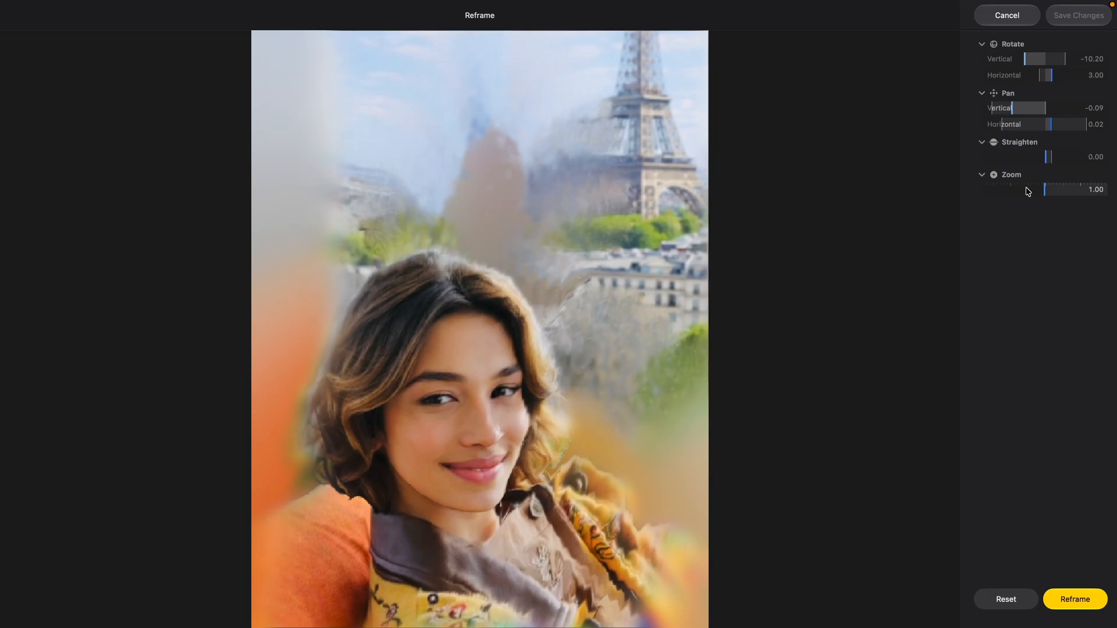
{"action": "left_click", "coordinate": [1069, 604]}
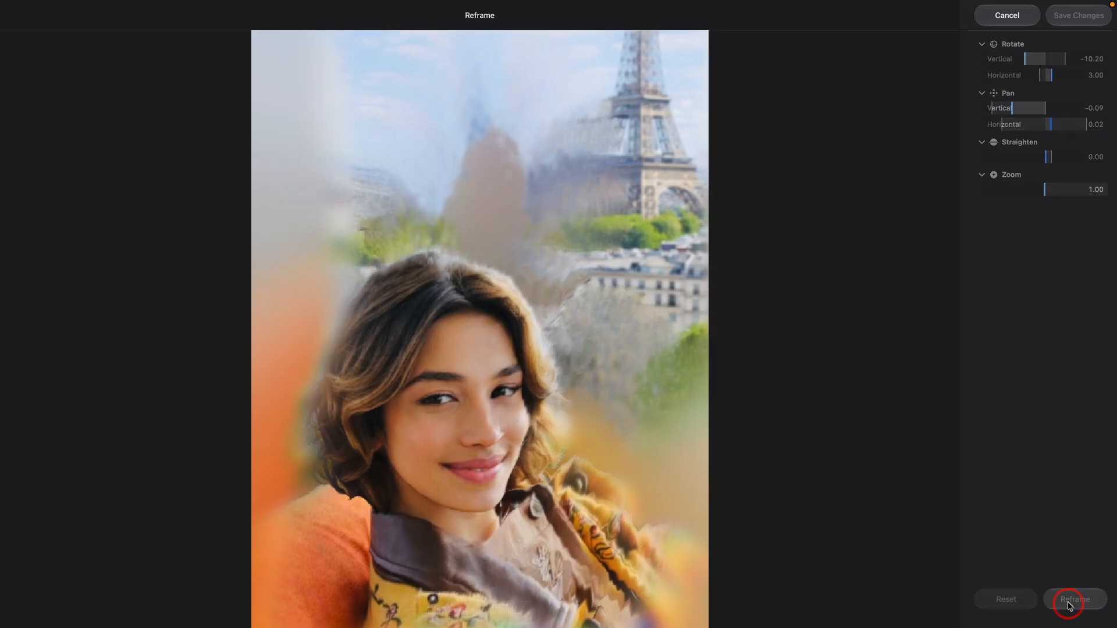